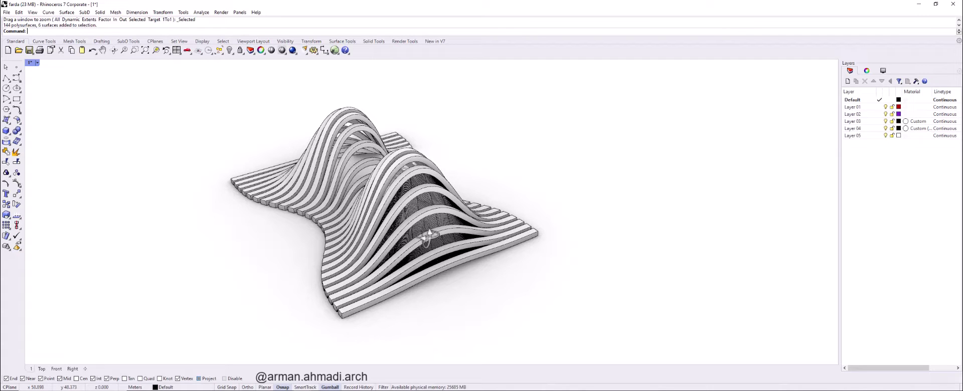
# Orbit the Perspective view to show both humps of the slatted wave model from the side.
pyautogui.moveTo(447, 254); pyautogui.dragTo(465, 236, button='right')
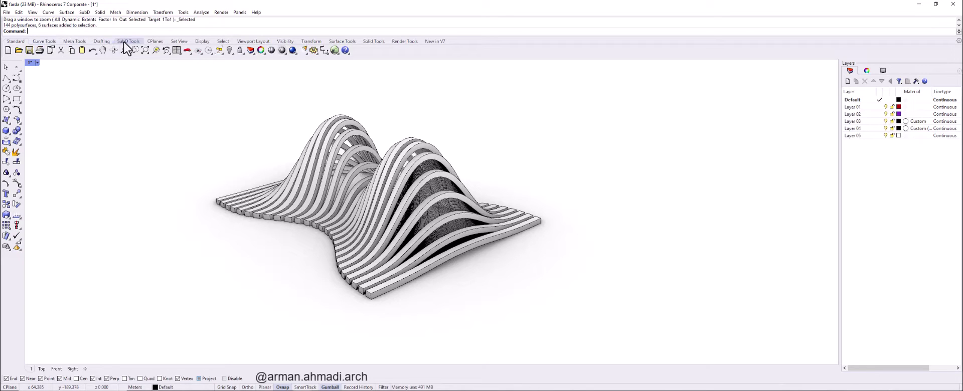
# Switch to the empty new document and maximize the Top viewport, keeping Wireframe display.
pyautogui.moveTo(324, 377)
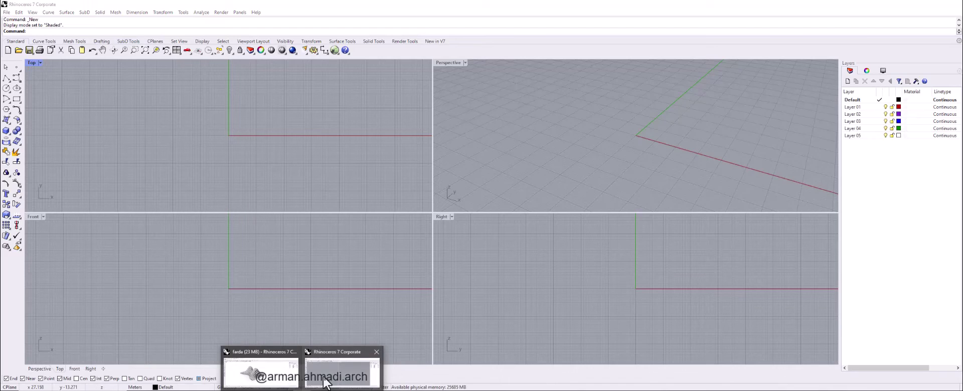
pyautogui.click(325, 382)
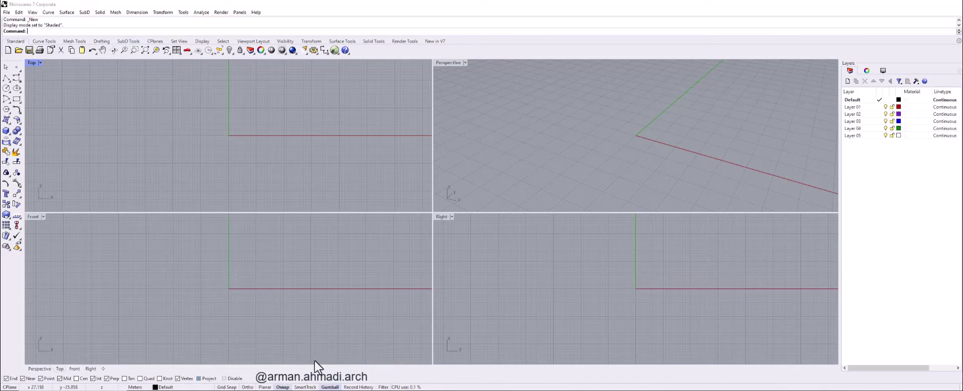
pyautogui.doubleClick(31, 62)
pyautogui.click(32, 62)
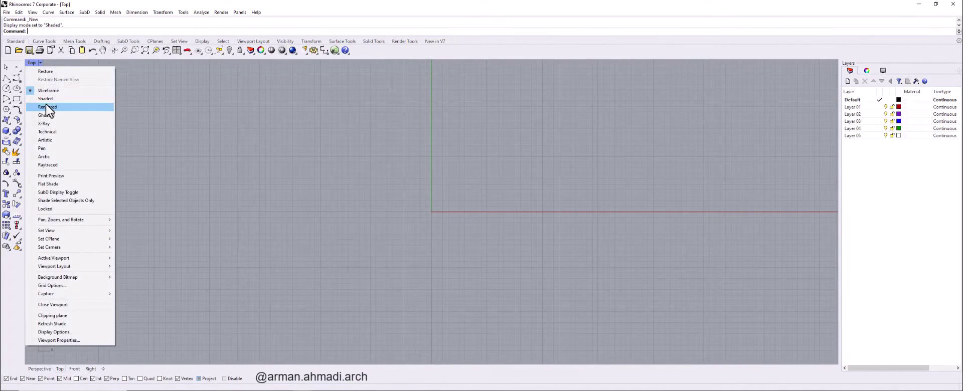
pyautogui.click(45, 91)
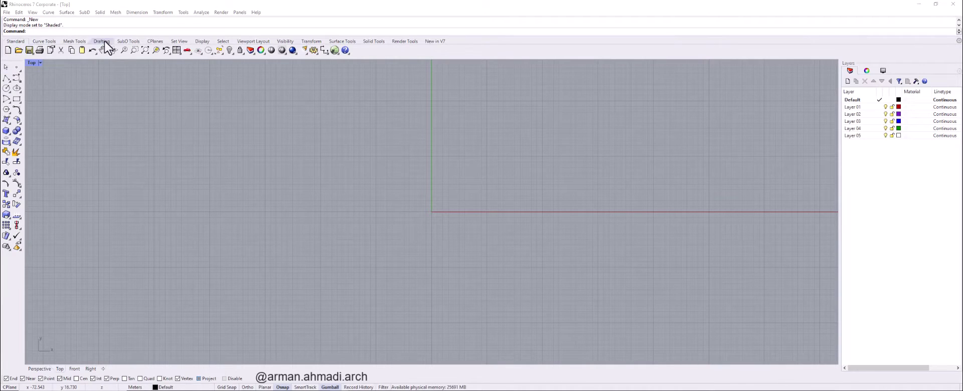
# Show the SubD Tools tab and move it to sit after Curve Tools.
pyautogui.click(129, 41)
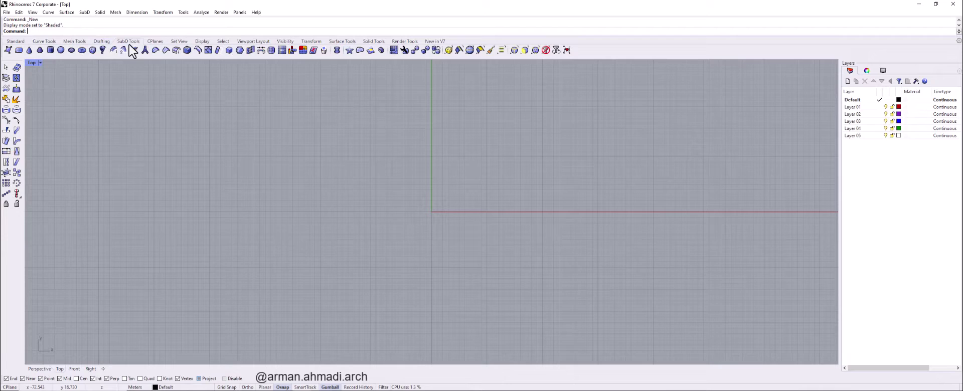
pyautogui.moveTo(119, 41); pyautogui.dragTo(72, 50)
# Create a rounded 5-by-10 SubD plane from two corners in the Top view.
pyautogui.click(19, 50)
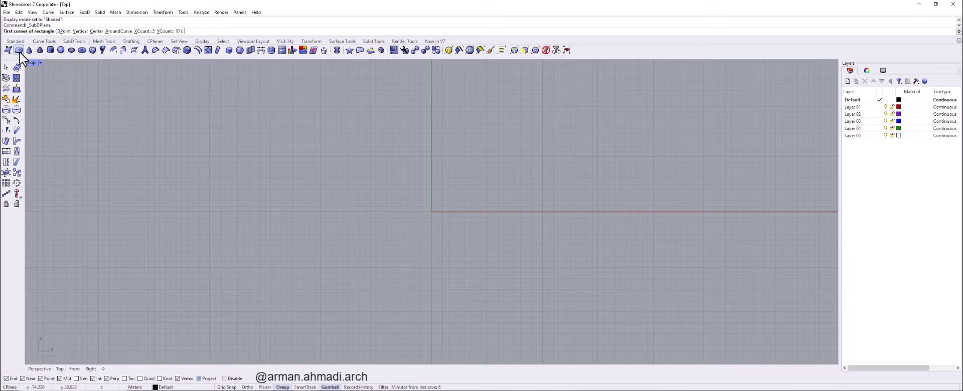
pyautogui.click(276, 131)
pyautogui.click(512, 201)
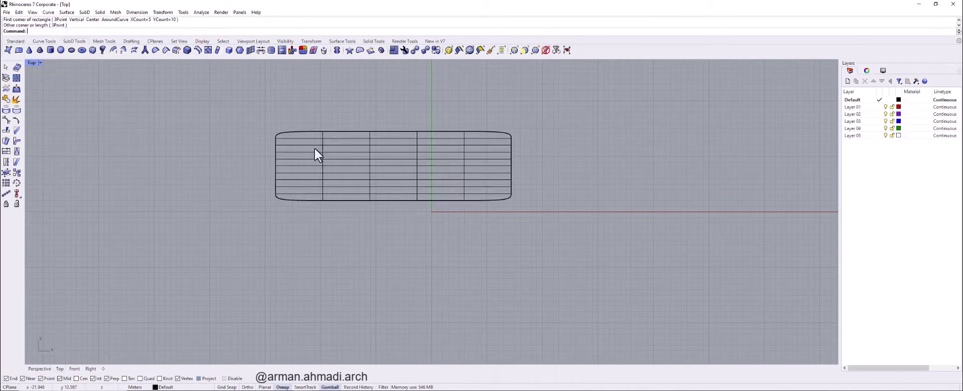
pyautogui.scroll(3, 377, 201)
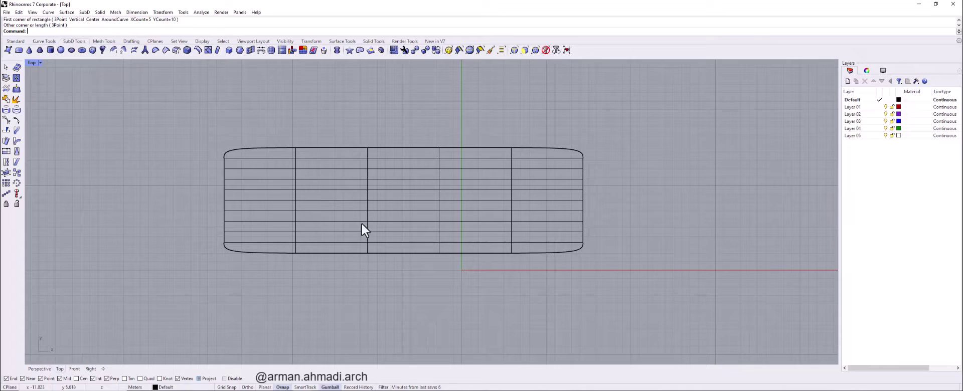
pyautogui.press('Return')
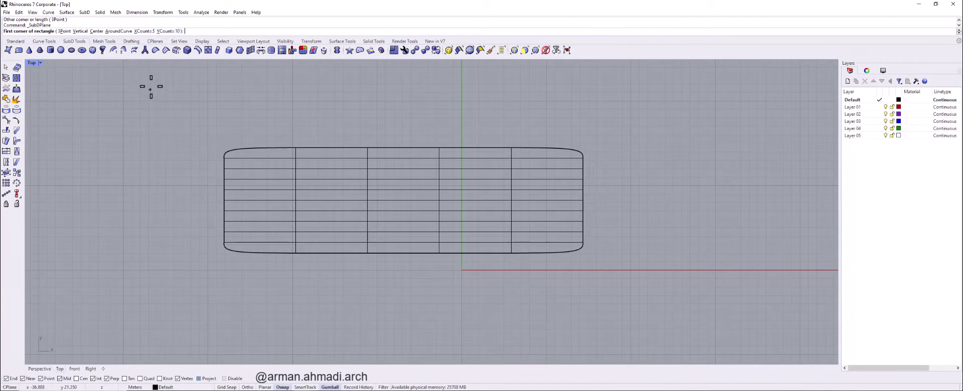
# Draw a new SubD plane with XCount 9 and YCount 12 from two corners.
pyautogui.click(144, 32)
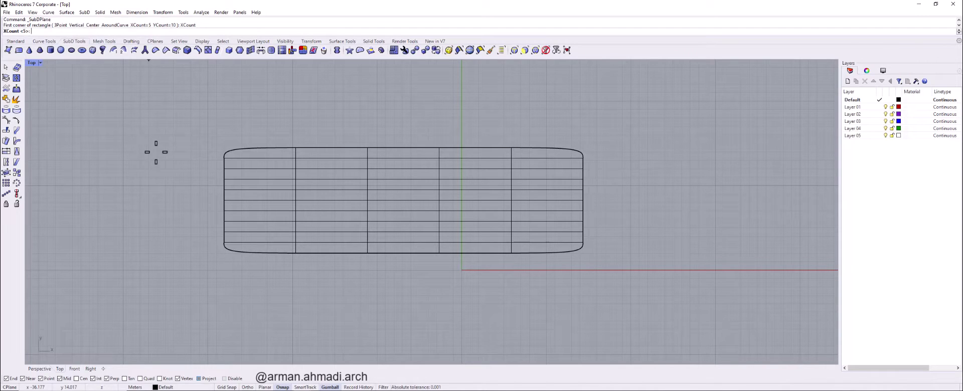
pyautogui.write('9')
pyautogui.press('Return')
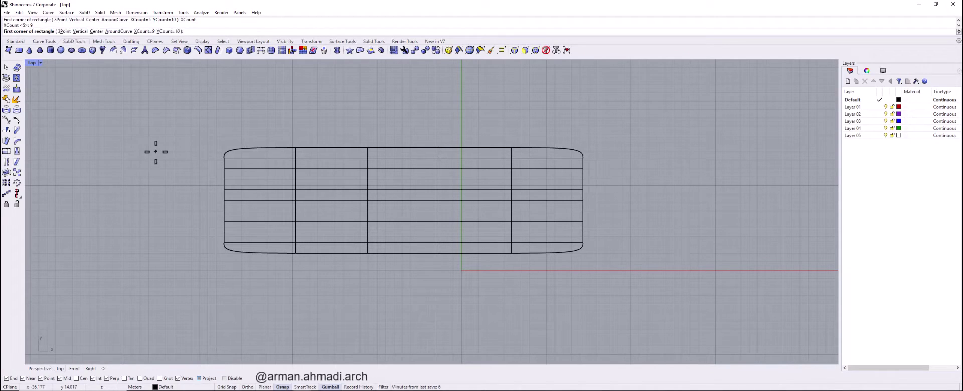
pyautogui.click(171, 31)
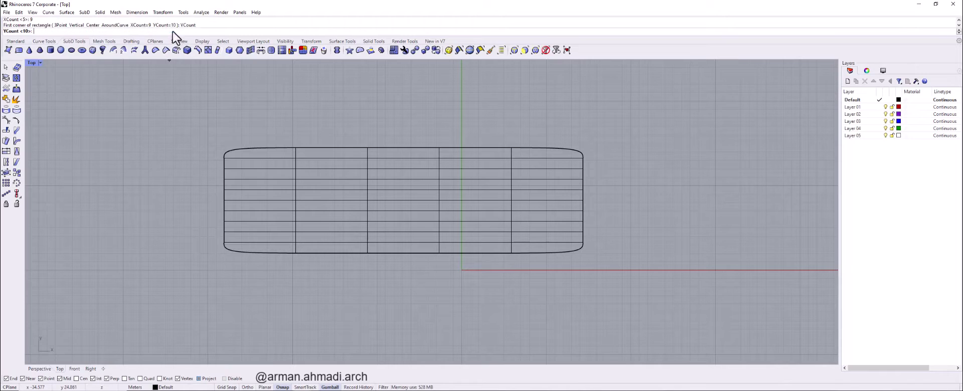
pyautogui.write('12')
pyautogui.press('Return')
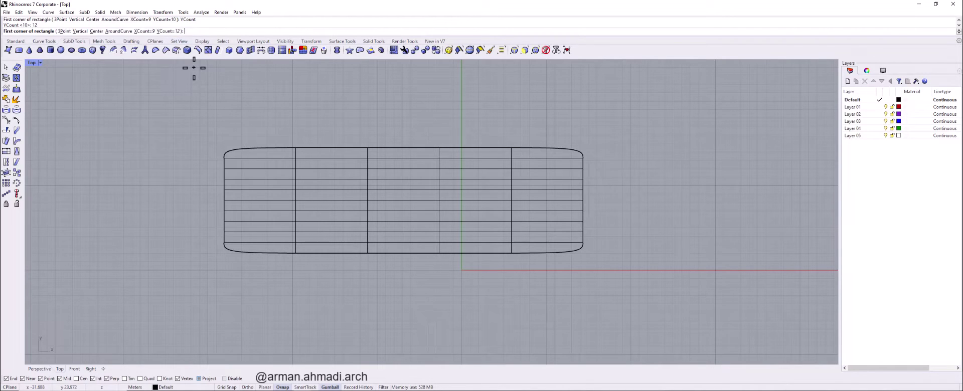
pyautogui.scroll(-5, 236, 106)
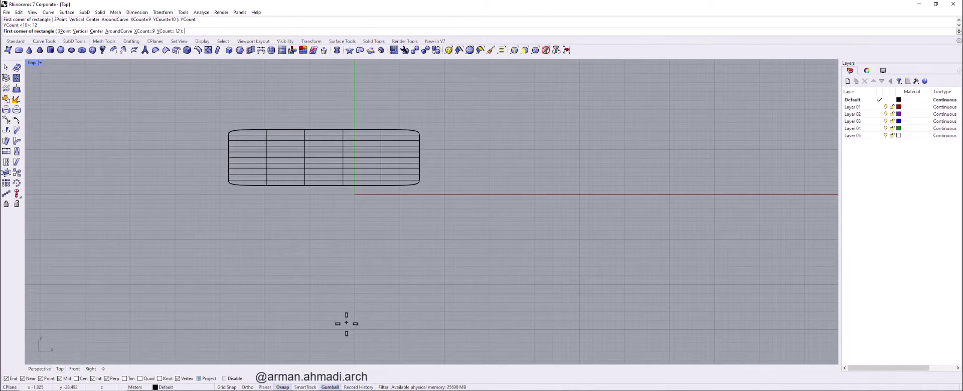
pyautogui.click(378, 344)
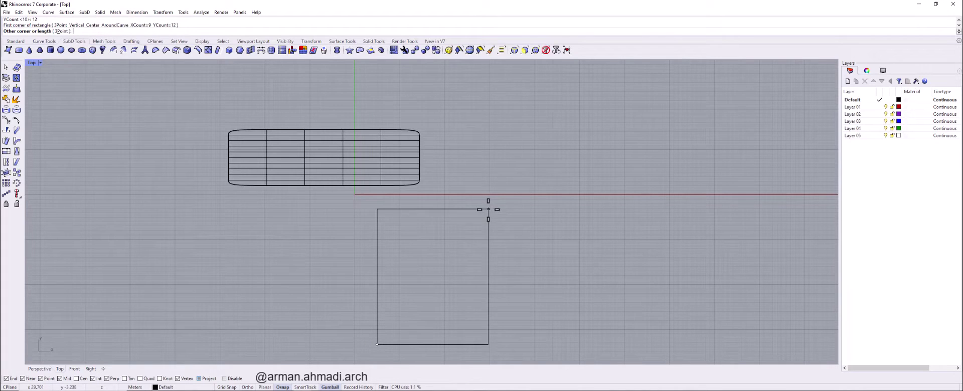
pyautogui.click(471, 189)
# Move the new plane right with the gumball X arrow and delete the old 5-by-10 plane.
pyautogui.moveTo(532, 245); pyautogui.dragTo(377, 217, button='right')
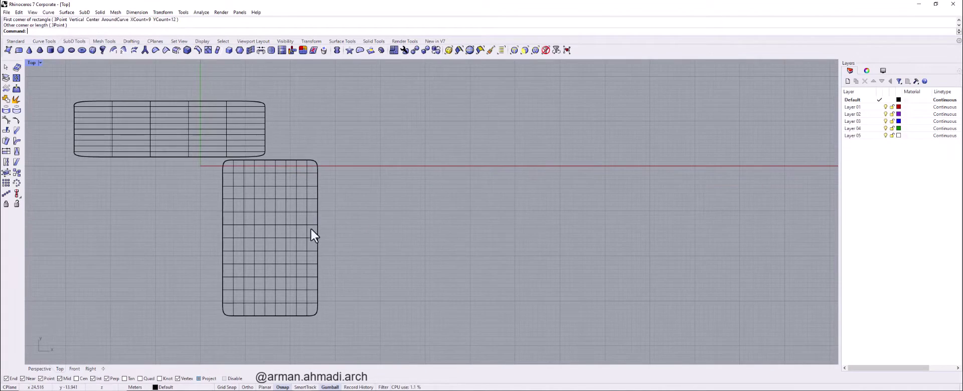
pyautogui.click(317, 224)
pyautogui.moveTo(307, 238); pyautogui.dragTo(475, 238)
pyautogui.press('Escape')
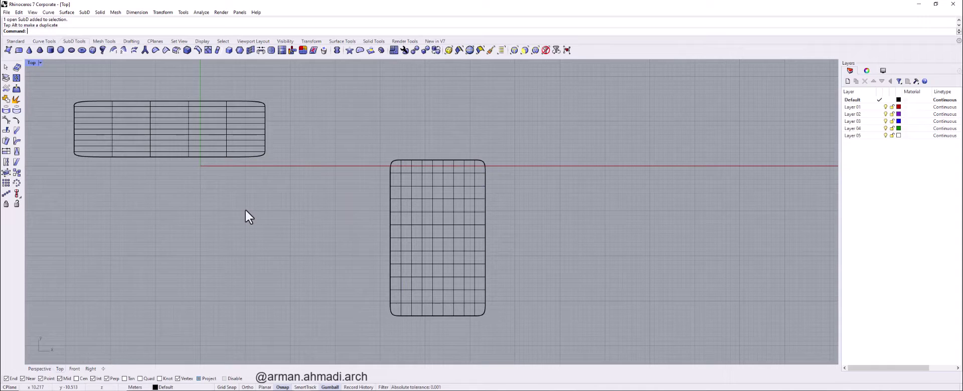
pyautogui.click(179, 96)
pyautogui.press('Delete')
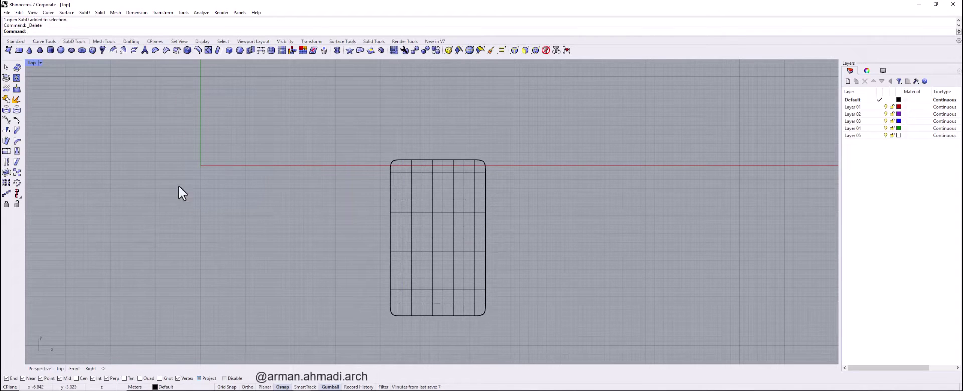
pyautogui.moveTo(335, 229); pyautogui.dragTo(258, 209, button='right')
pyautogui.moveTo(363, 219); pyautogui.dragTo(377, 220, button='right')
# Toggle the 9-by-12 SubD plane to flat display so its corners look square.
pyautogui.click(371, 199)
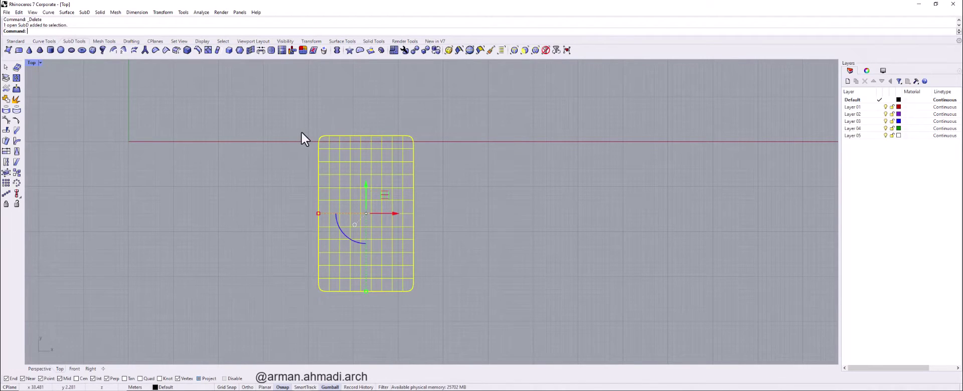
pyautogui.scroll(5, 303, 133)
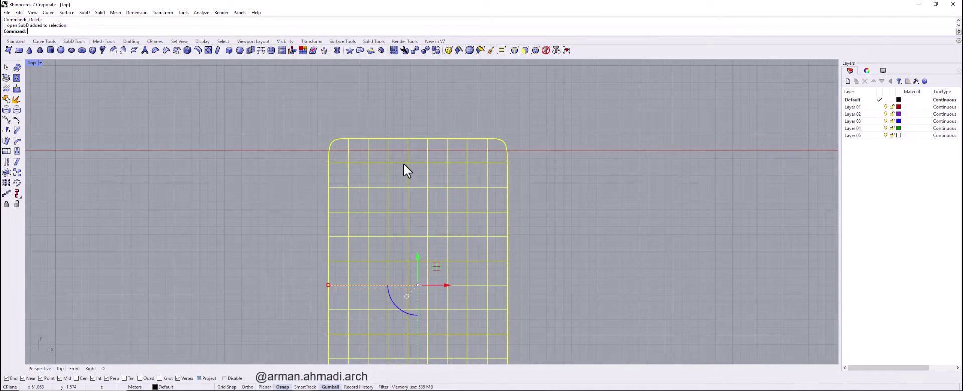
pyautogui.click(436, 51)
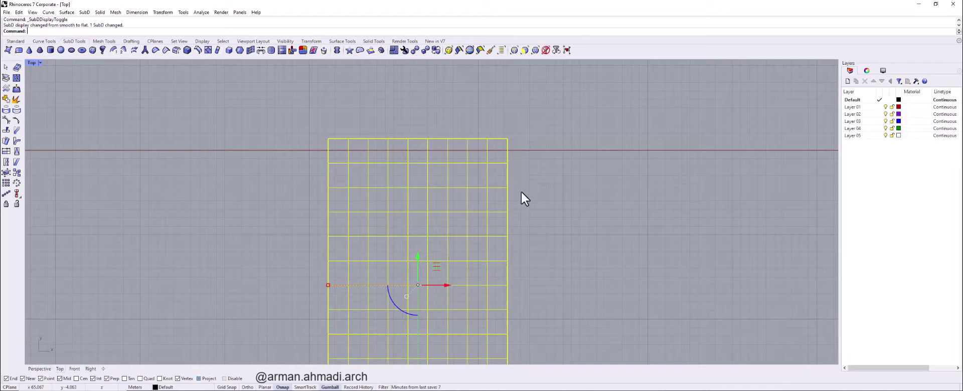
pyautogui.click(437, 51)
pyautogui.click(437, 50)
pyautogui.scroll(-3, 552, 123)
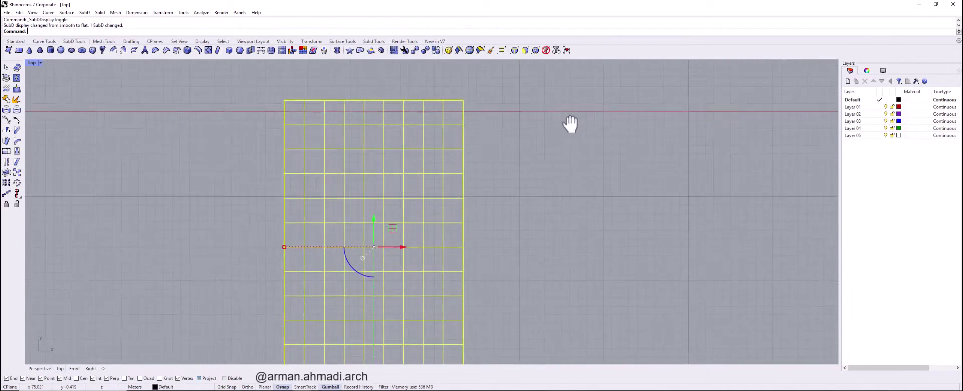
pyautogui.moveTo(441, 182); pyautogui.dragTo(460, 151, button='right')
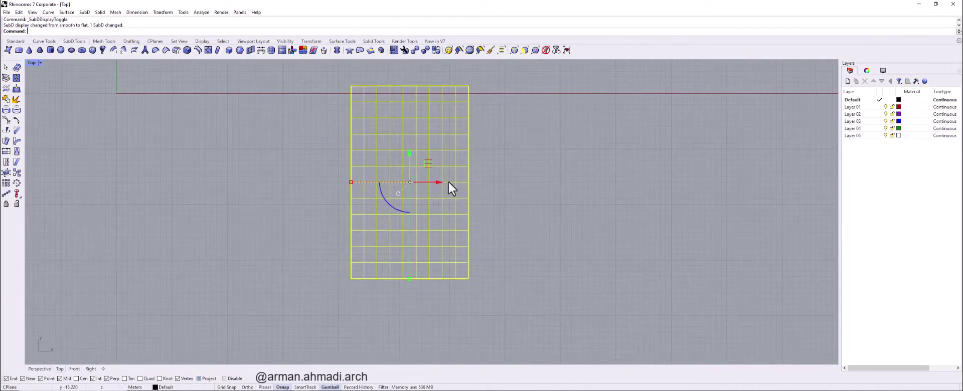
pyautogui.click(40, 369)
pyautogui.moveTo(294, 301); pyautogui.dragTo(570, 208, button='right')
pyautogui.scroll(3, 511, 240)
pyautogui.moveTo(511, 241); pyautogui.dragTo(559, 243, button='right')
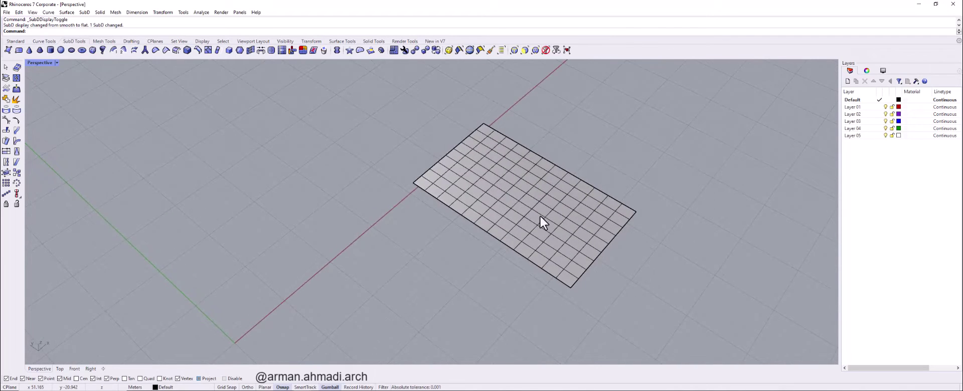
pyautogui.scroll(3, 540, 211)
pyautogui.scroll(3, 546, 213)
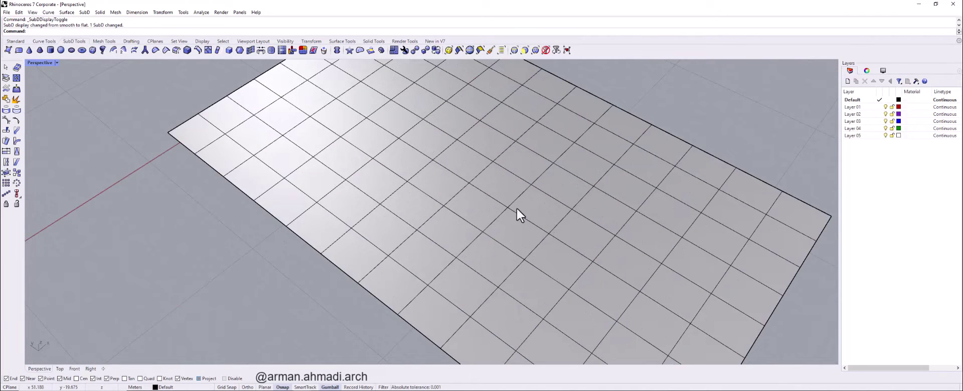
pyautogui.scroll(-5, 535, 231)
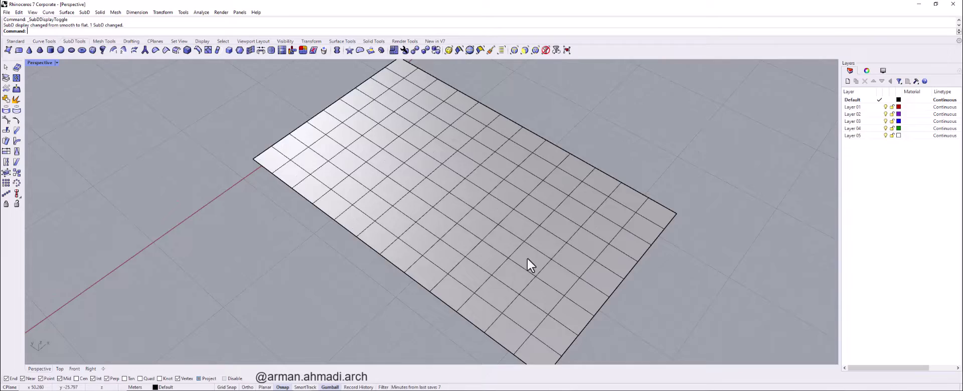
pyautogui.moveTo(526, 257)
pyautogui.mouseDown(button='right')
pyautogui.moveTo(504, 224)
pyautogui.moveTo(524, 247)
pyautogui.mouseUp(button='right')
pyautogui.scroll(-3, 348, 197)
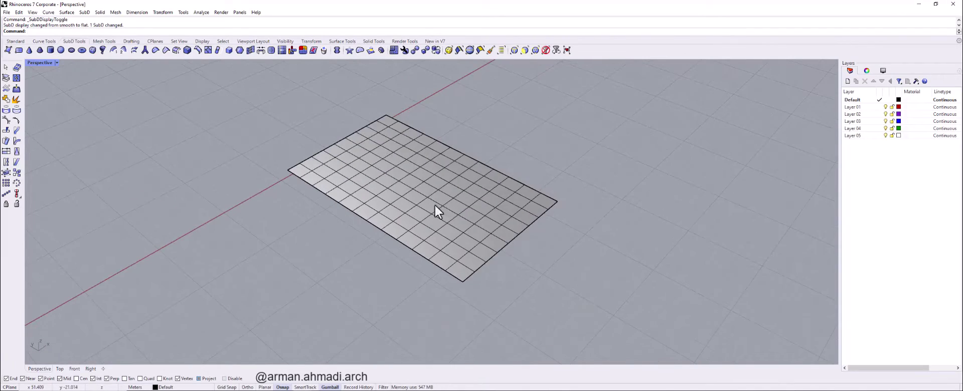
pyautogui.moveTo(436, 209); pyautogui.dragTo(476, 208, button='right')
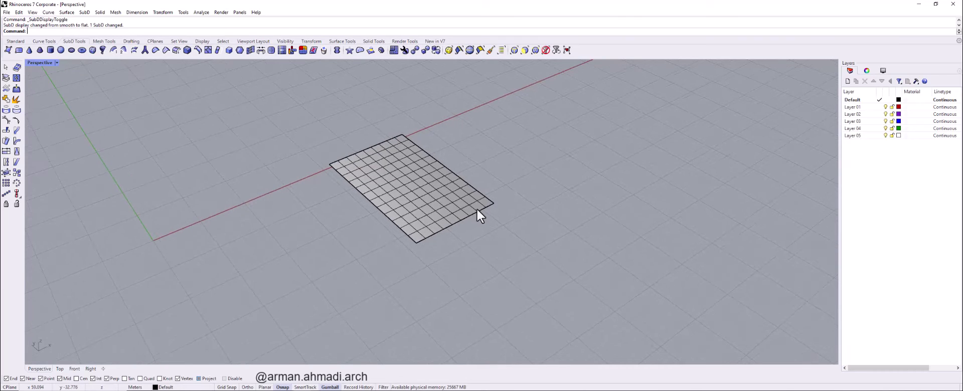
pyautogui.scroll(3, 426, 216)
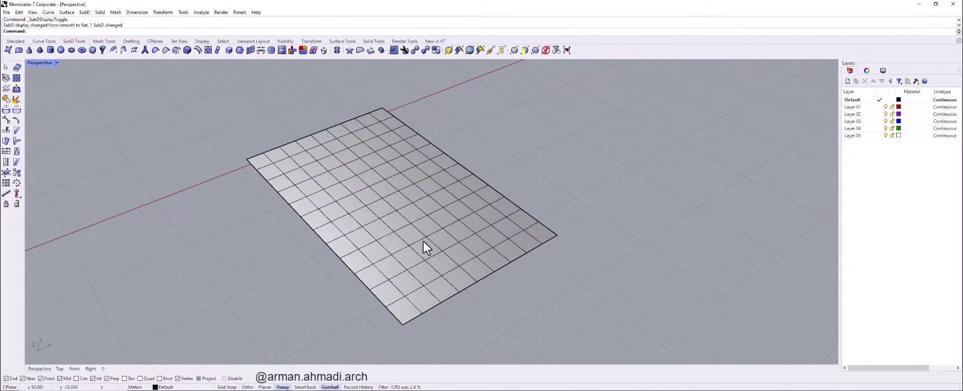
pyautogui.moveTo(424, 247); pyautogui.dragTo(404, 246, button='right')
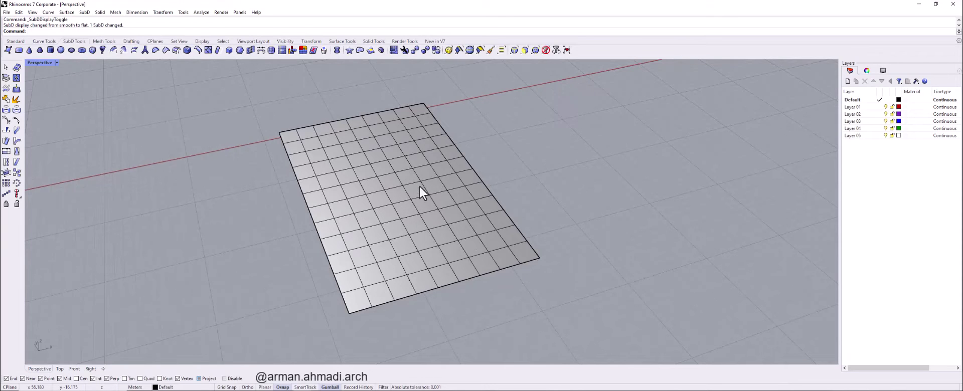
pyautogui.moveTo(399, 210); pyautogui.dragTo(420, 212, button='right')
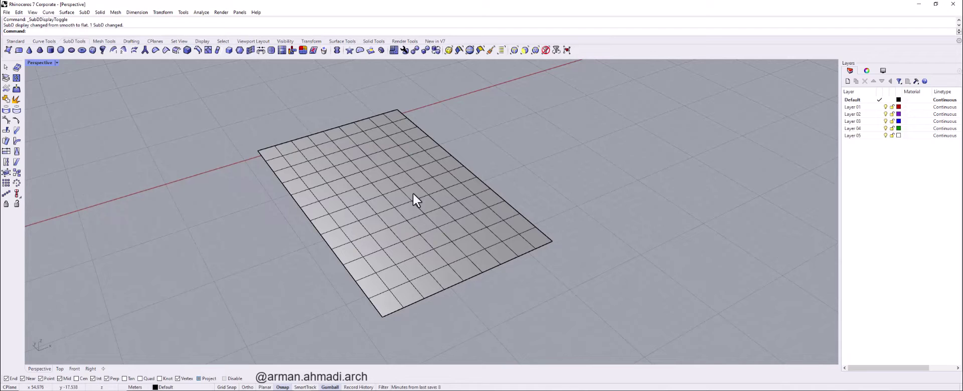
# Restrict selection to SubD faces and pull one front face up into a mound.
pyautogui.click(525, 50)
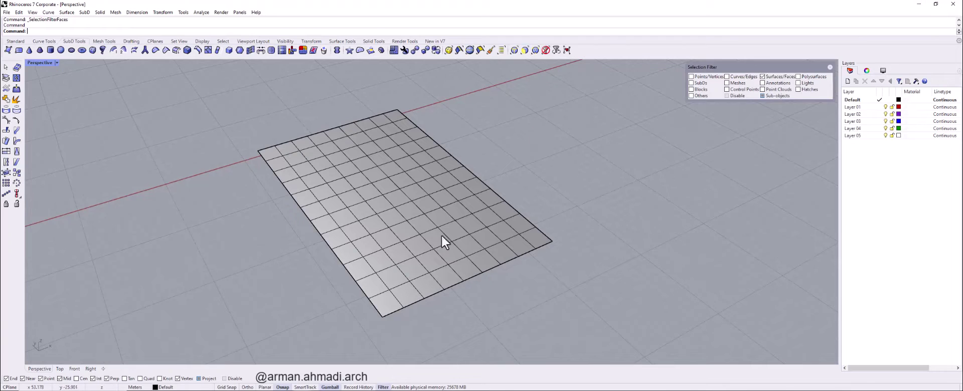
pyautogui.moveTo(441, 234); pyautogui.dragTo(465, 227, button='right')
pyautogui.click(420, 237)
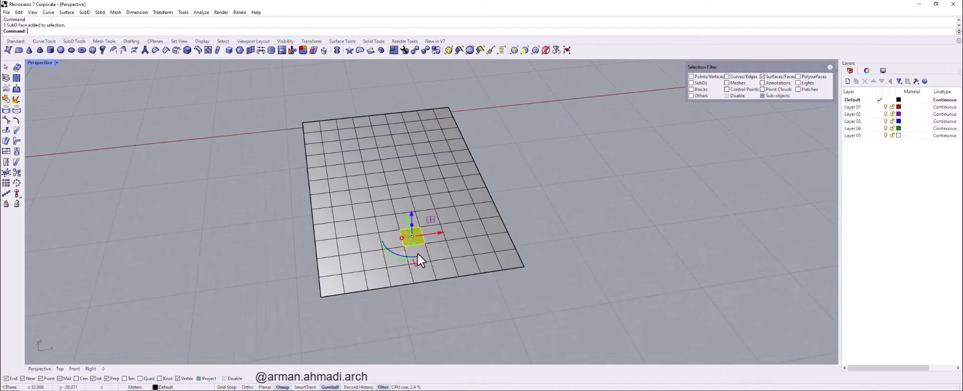
pyautogui.moveTo(417, 253); pyautogui.dragTo(440, 200, button='right')
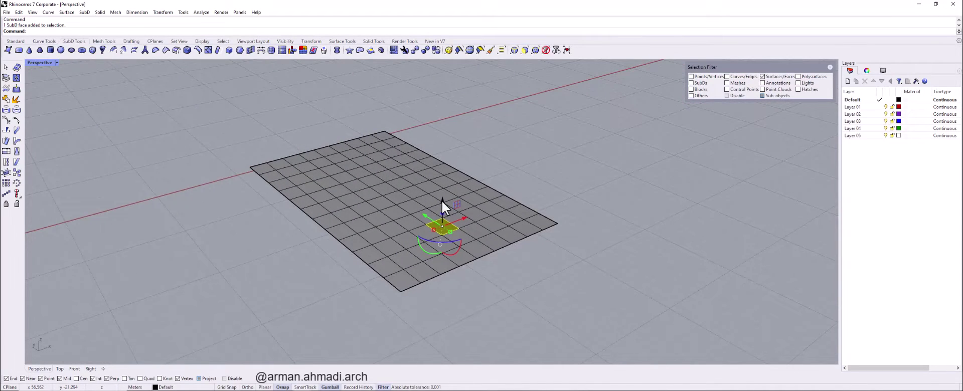
pyautogui.moveTo(442, 200); pyautogui.dragTo(441, 131)
# Orbit around the raised mound to inspect it, then undo it to flatten the plane.
pyautogui.moveTo(441, 132); pyautogui.dragTo(380, 221, button='right')
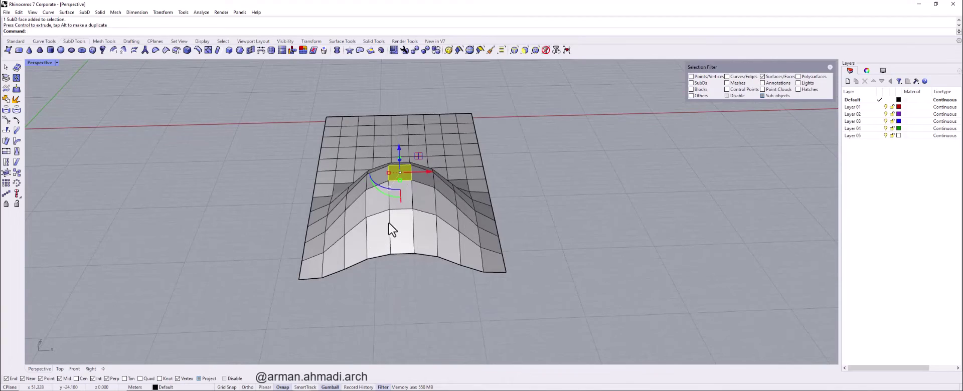
pyautogui.moveTo(391, 231); pyautogui.dragTo(436, 233, button='right')
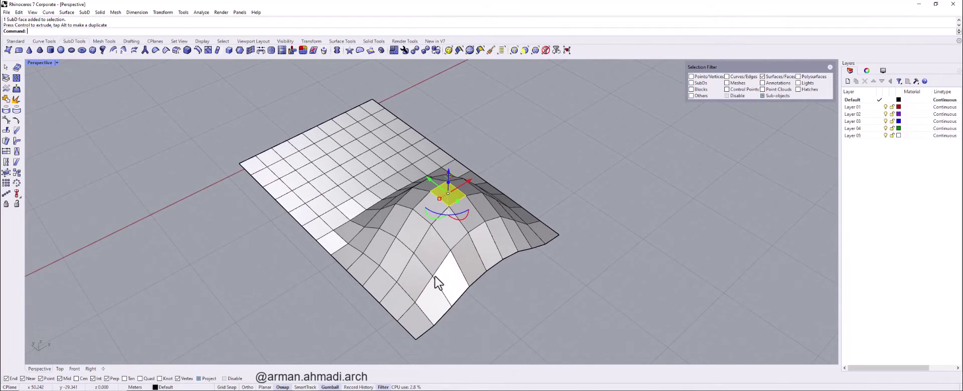
pyautogui.moveTo(498, 222); pyautogui.dragTo(412, 175, button='right')
pyautogui.scroll(2, 422, 206)
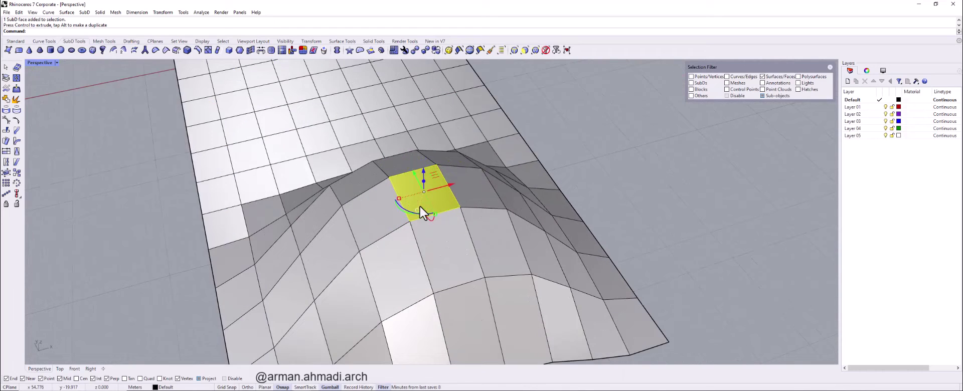
pyautogui.scroll(-5, 422, 207)
pyautogui.moveTo(424, 236); pyautogui.dragTo(466, 241, button='right')
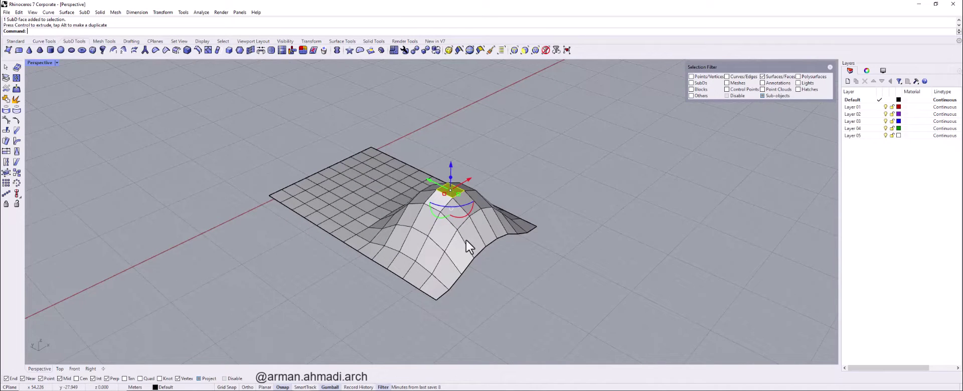
pyautogui.hotkey('ctrl', 'z')
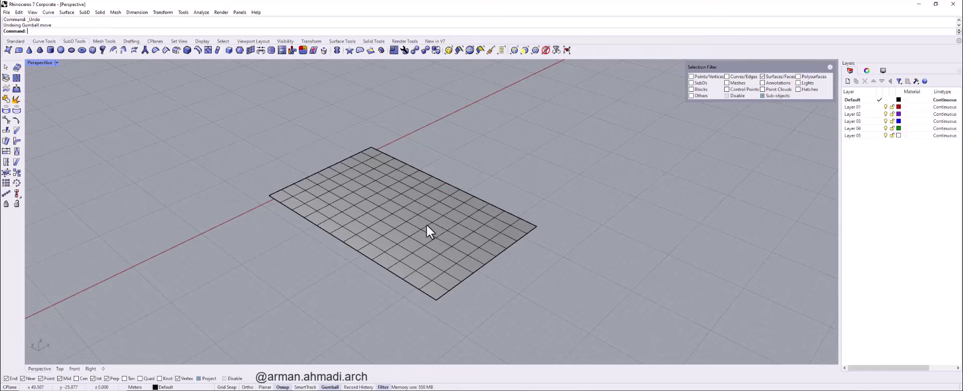
# Run Soft Transform from the New in V7 tab with smooth falloff and radius 6.
pyautogui.click(430, 41)
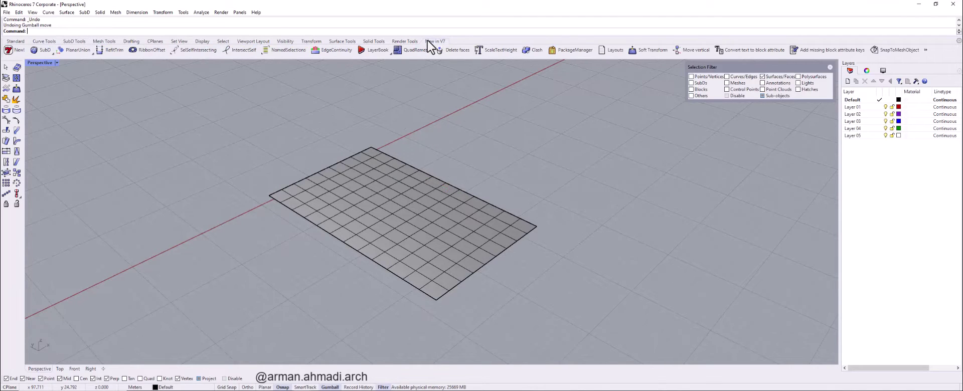
pyautogui.click(645, 51)
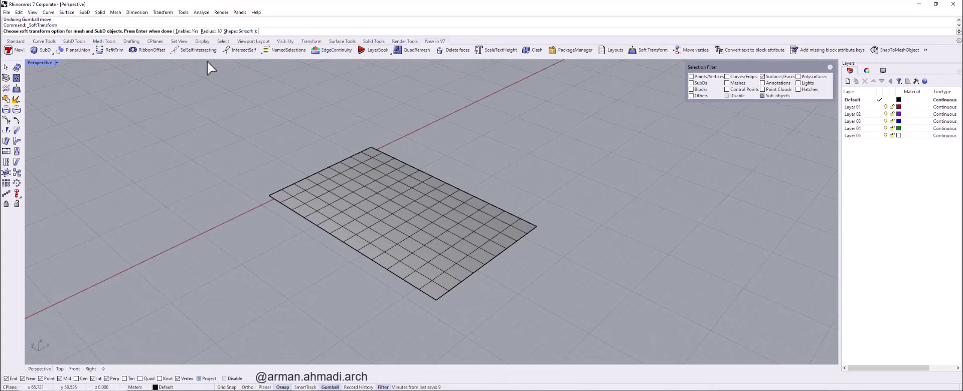
pyautogui.click(209, 31)
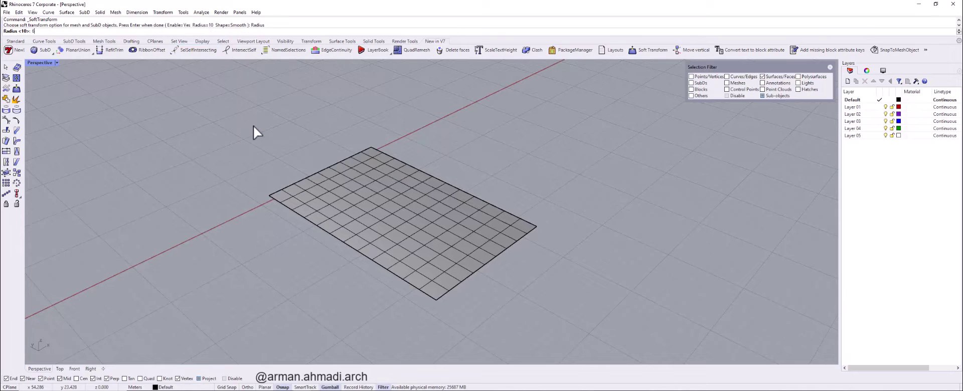
pyautogui.press('Return')
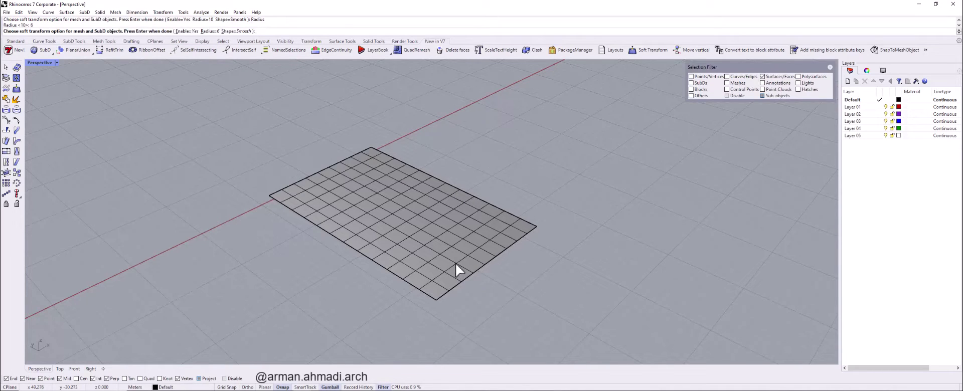
pyautogui.press('Return')
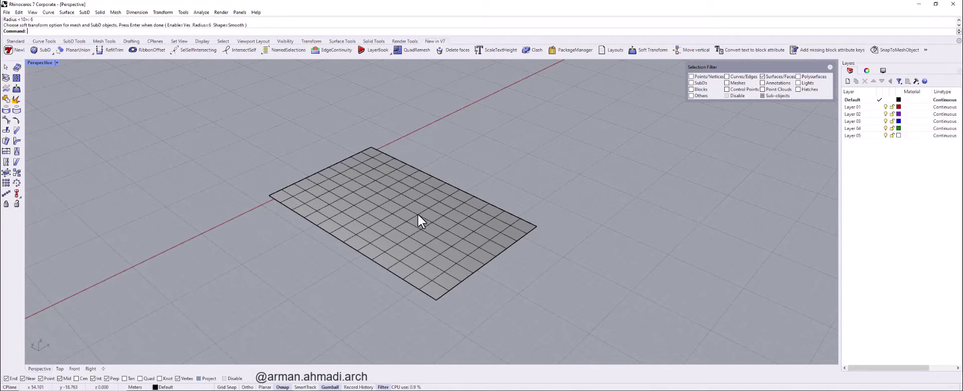
# With the Faces filter on, lift a middle face with the gumball Z arrow into a soft peak.
pyautogui.click(43, 41)
pyautogui.click(524, 51)
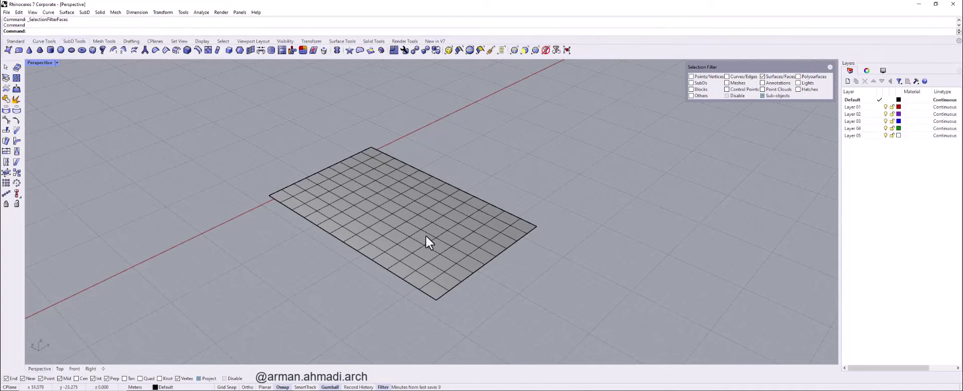
pyautogui.click(425, 236)
pyautogui.moveTo(477, 239); pyautogui.dragTo(427, 218, button='right')
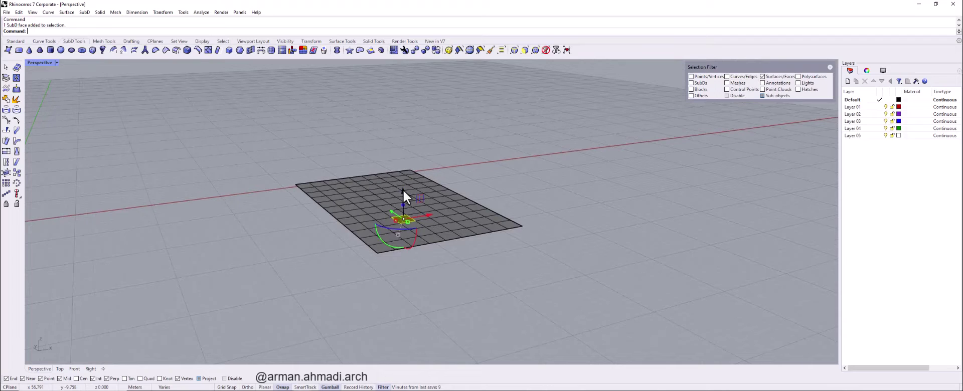
pyautogui.moveTo(403, 190); pyautogui.dragTo(403, 164)
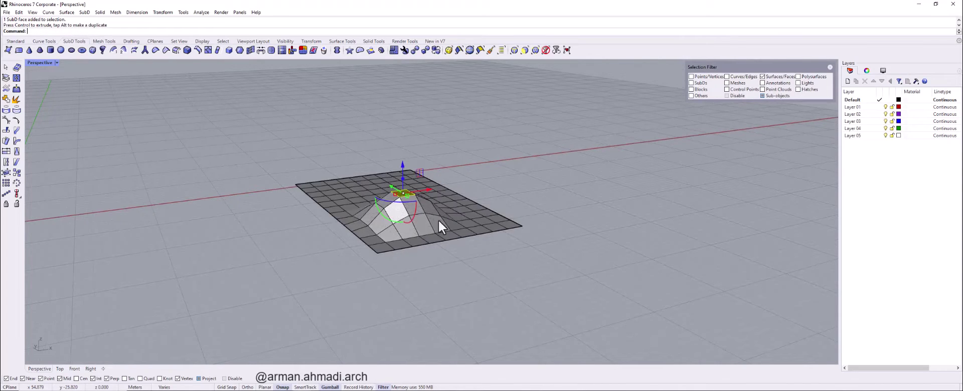
pyautogui.moveTo(439, 219); pyautogui.dragTo(374, 252, button='right')
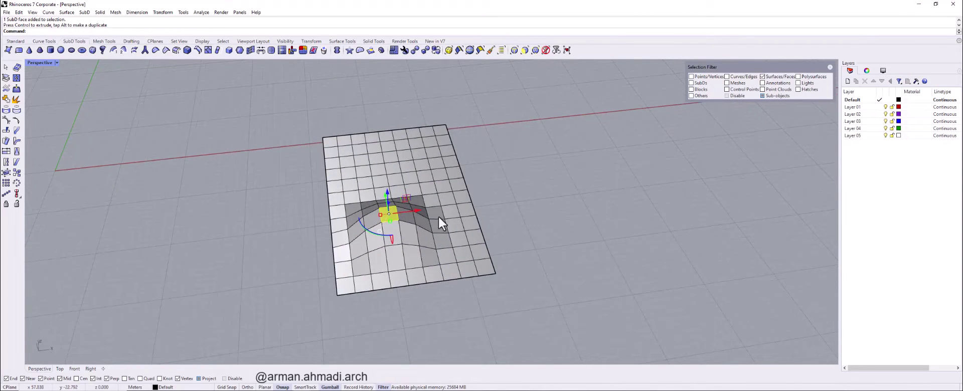
pyautogui.moveTo(375, 254); pyautogui.dragTo(377, 240, button='right')
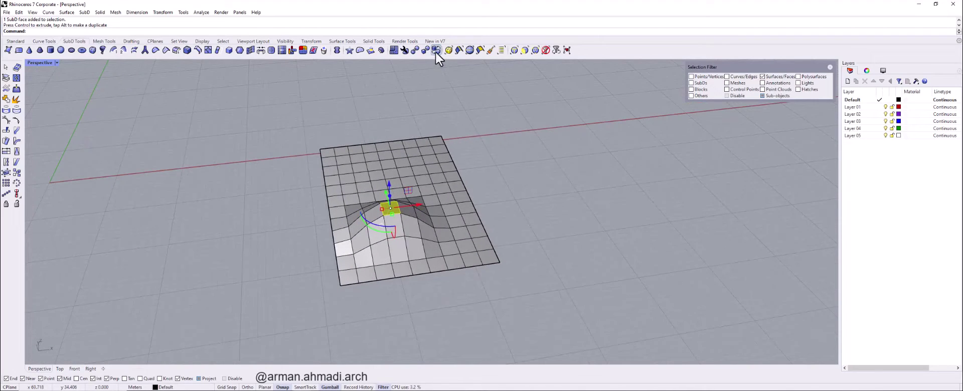
# Switch the plane to smooth display and raise the selected face into a taller peak.
pyautogui.click(436, 50)
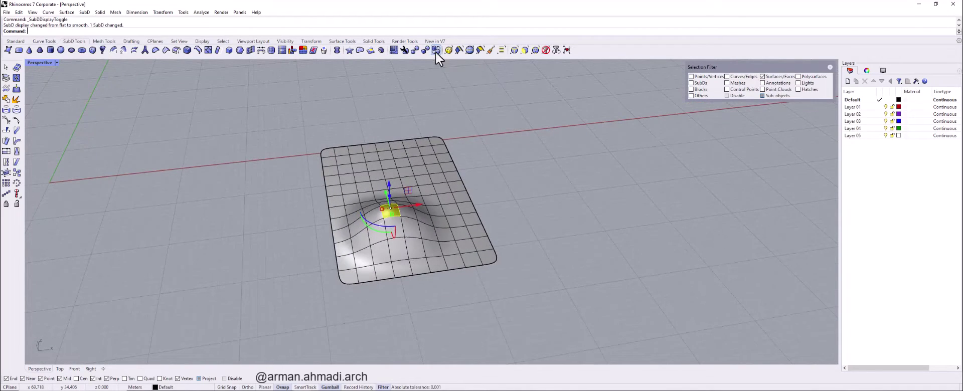
pyautogui.moveTo(432, 211); pyautogui.dragTo(403, 173, button='right')
pyautogui.moveTo(402, 173); pyautogui.dragTo(399, 79)
pyautogui.scroll(-3, 433, 246)
pyautogui.moveTo(433, 245); pyautogui.dragTo(425, 280, button='right')
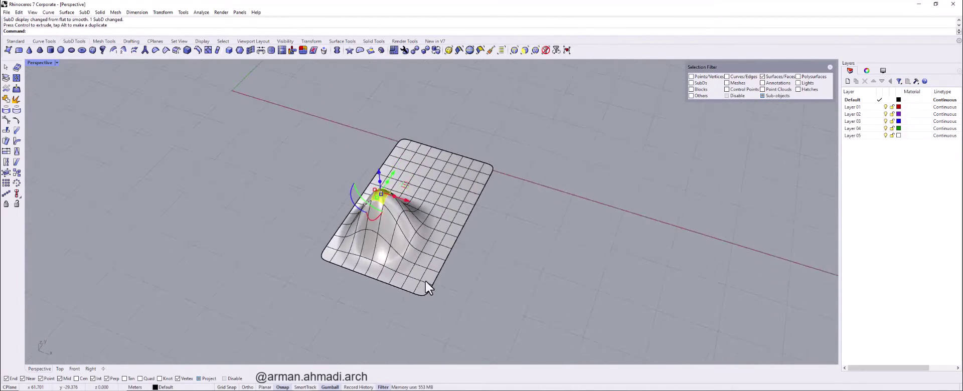
# Pull the hilltop face further upward to form a tall rounded hill.
pyautogui.click(417, 240)
pyautogui.moveTo(417, 240); pyautogui.dragTo(423, 219, button='right')
pyautogui.moveTo(429, 217); pyautogui.dragTo(430, 190)
pyautogui.moveTo(430, 191); pyautogui.dragTo(510, 267, button='right')
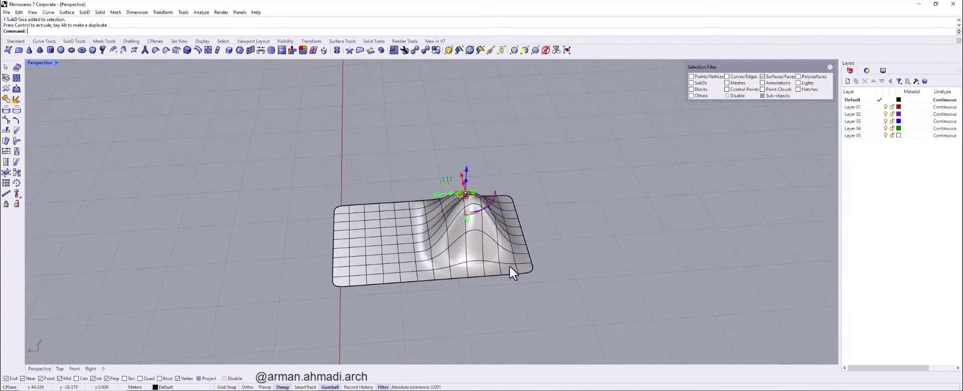
# Pull a face at the plane's flat end straight up along Z into a second tall rounded hill.
pyautogui.keyDown('ctrl'); pyautogui.keyDown('shift'); pyautogui.click(369, 242); pyautogui.keyUp('shift'); pyautogui.keyUp('ctrl')
pyautogui.moveTo(373, 245)
pyautogui.mouseDown(button='right')
pyautogui.moveTo(374, 233)
pyautogui.moveTo(357, 238)
pyautogui.mouseUp(button='right')
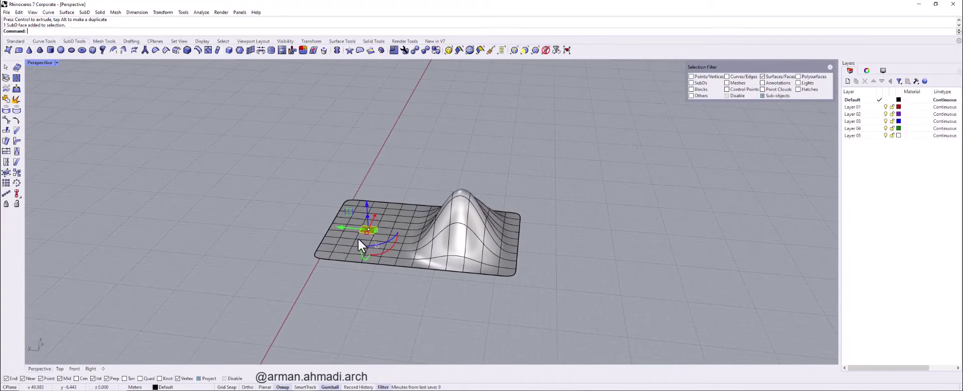
pyautogui.scroll(5, 357, 238)
pyautogui.scroll(-5, 393, 199)
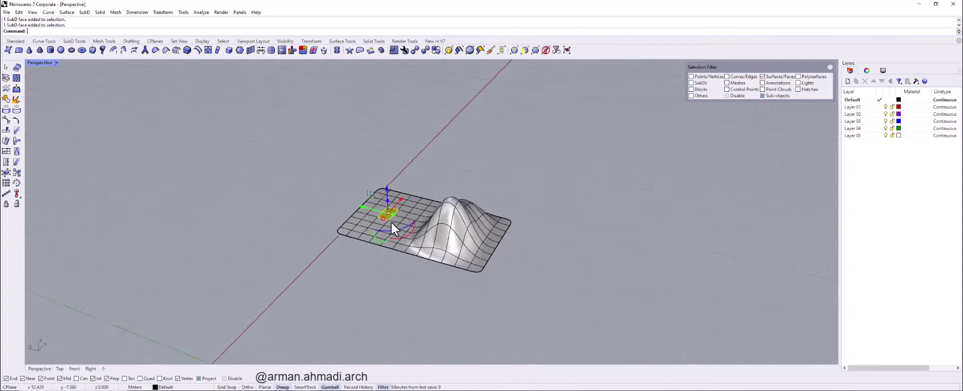
pyautogui.moveTo(385, 194); pyautogui.dragTo(387, 143)
pyautogui.press('Escape')
pyautogui.moveTo(349, 203); pyautogui.dragTo(372, 240, button='right')
pyautogui.scroll(5, 509, 210)
pyautogui.moveTo(509, 210); pyautogui.dragTo(490, 241, button='right')
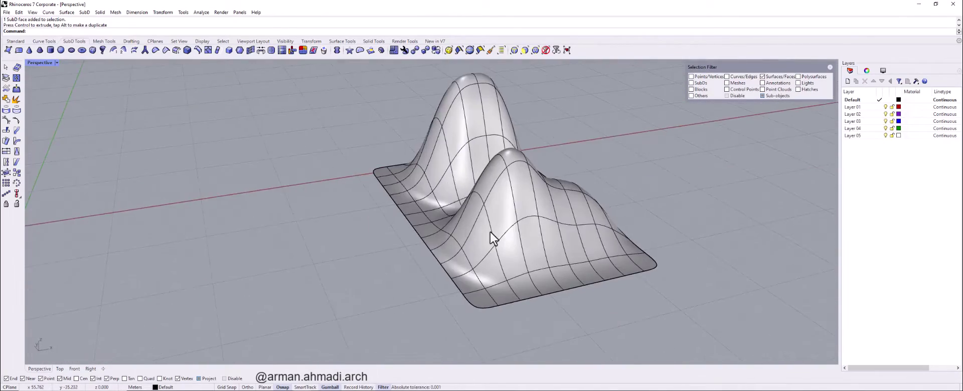